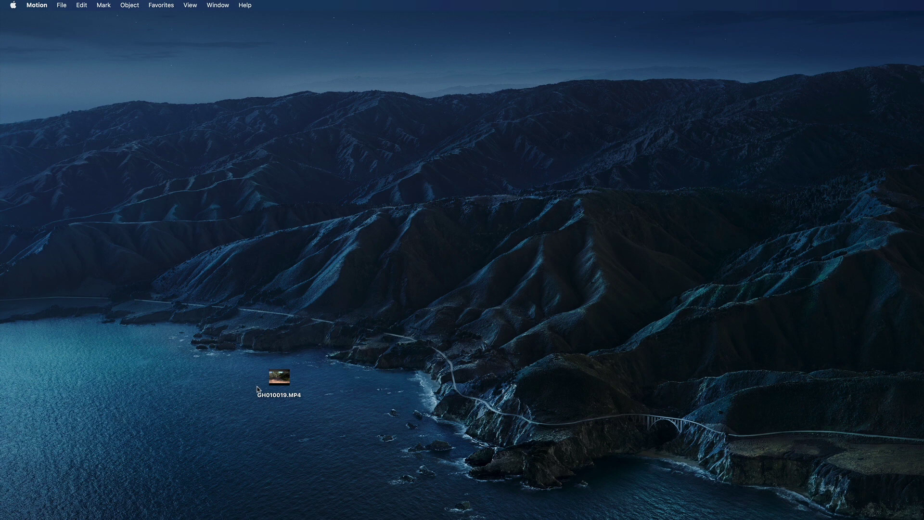
Import GH010019.MP4 from the Desktop as a new Motion project.
{"action": "left_click", "coordinate": [62, 6]}
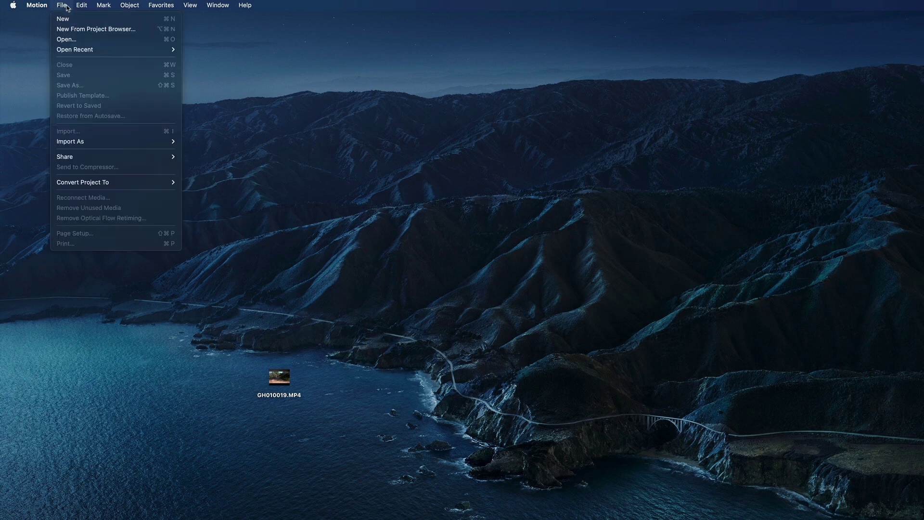
{"action": "mouse_move", "coordinate": [70, 141]}
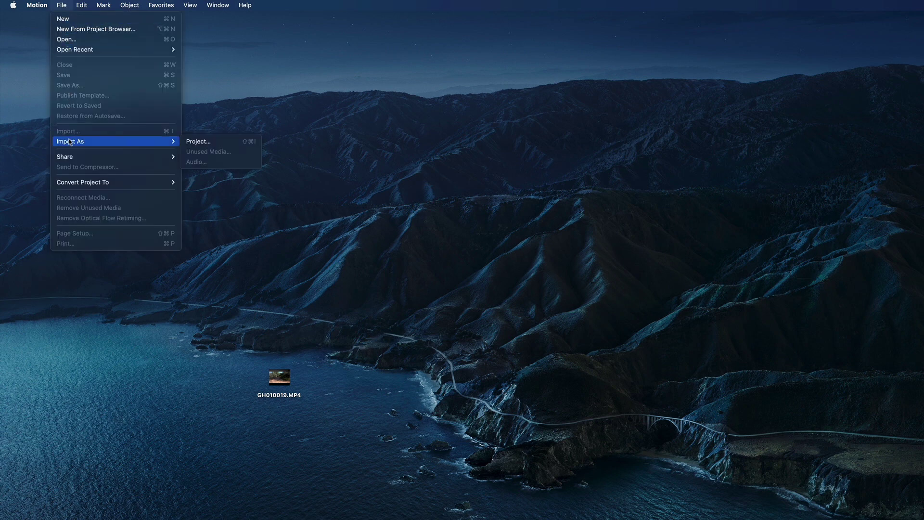
{"action": "left_click", "coordinate": [189, 142]}
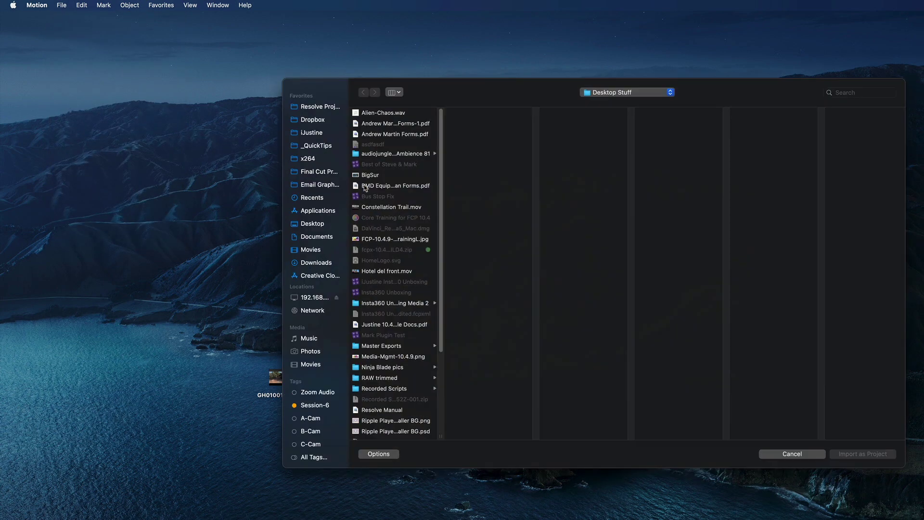
{"action": "left_click", "coordinate": [330, 226]}
{"action": "left_click", "coordinate": [387, 126]}
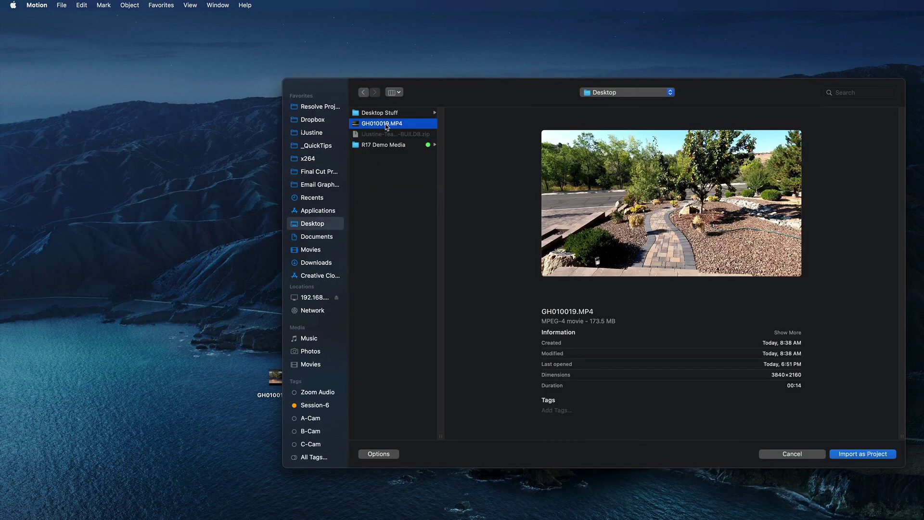
{"action": "left_click", "coordinate": [857, 457]}
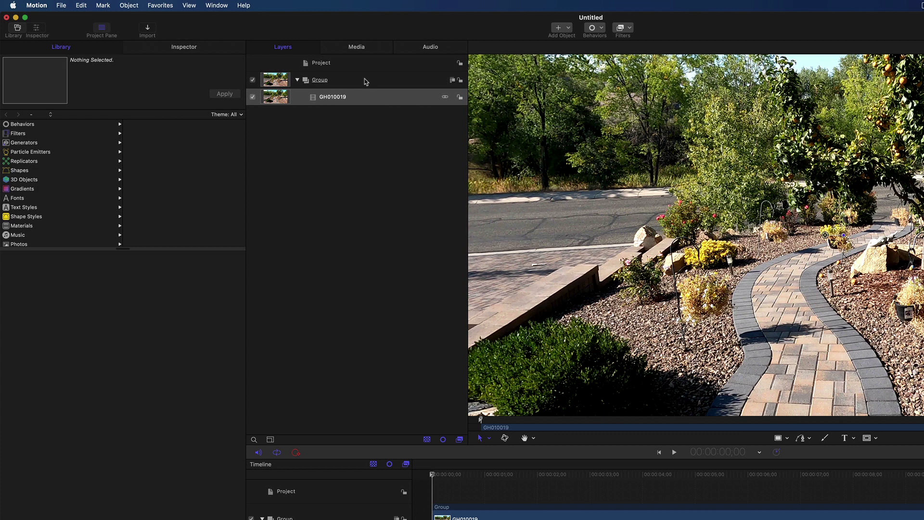
Select the Project layer and view its Properties in the Inspector.
{"action": "left_click", "coordinate": [269, 51]}
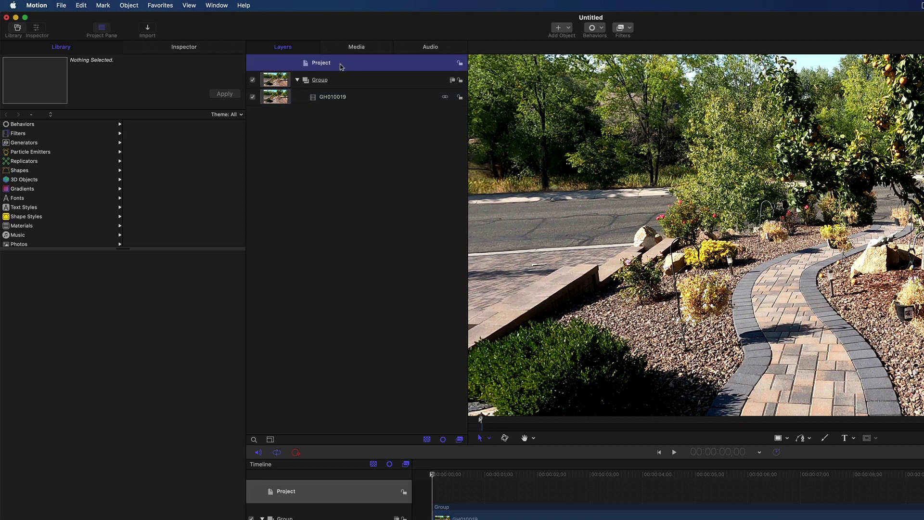
{"action": "left_click", "coordinate": [184, 48]}
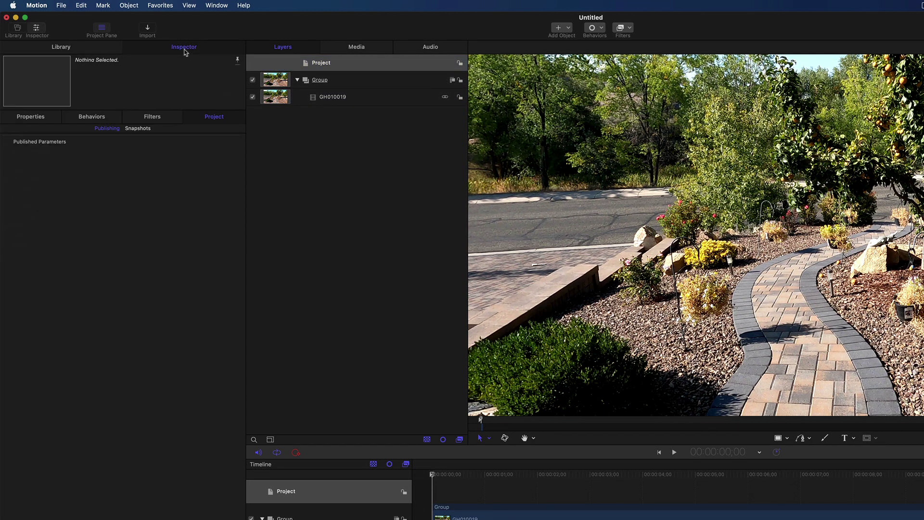
{"action": "left_click", "coordinate": [34, 121]}
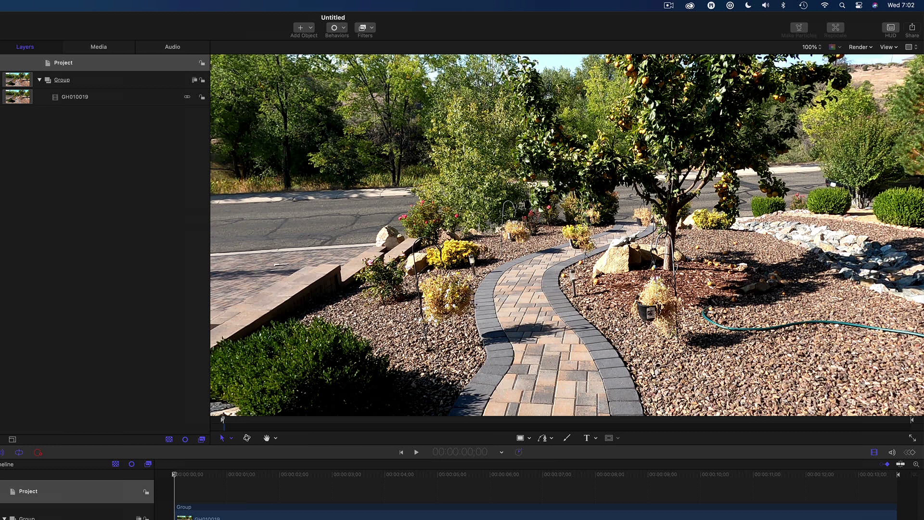
Turn on Motion Blur in the Render menu and scrub to about four seconds.
{"action": "left_click", "coordinate": [869, 48]}
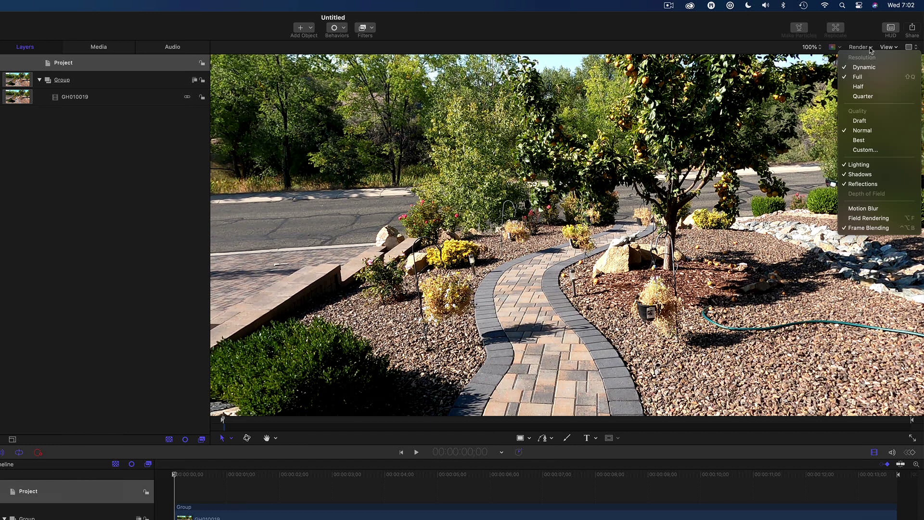
{"action": "left_click", "coordinate": [871, 210]}
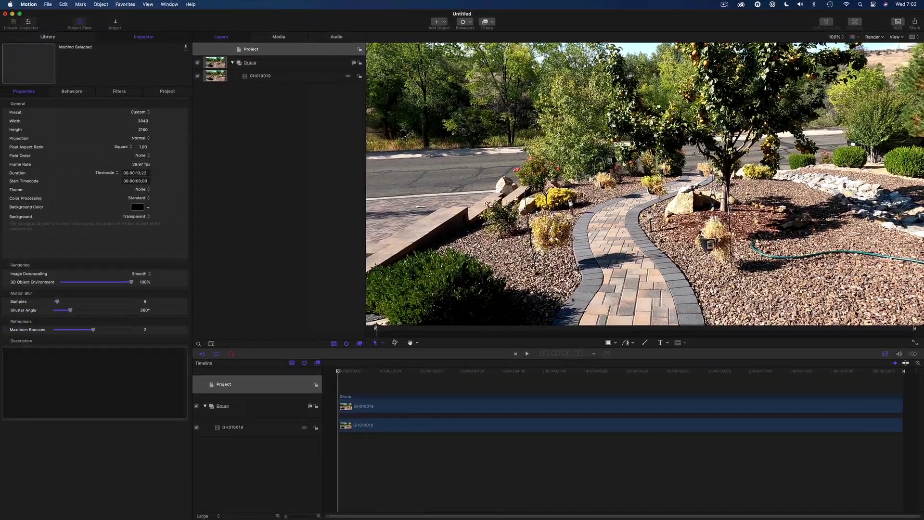
{"action": "left_click_drag", "start_coordinate": [337, 371], "coordinate": [536, 403]}
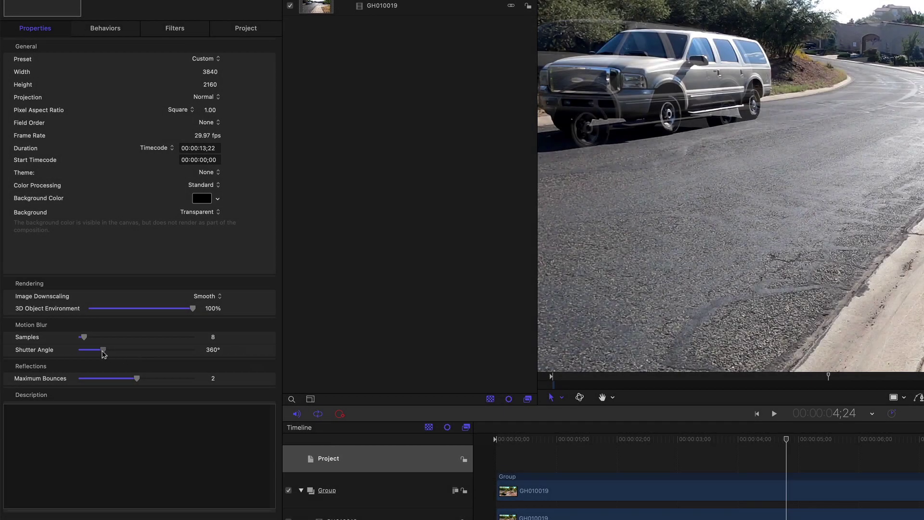
Raise the shutter angle to 1507° and scrub forward to preview the blur trails.
{"action": "left_click_drag", "start_coordinate": [104, 354], "coordinate": [175, 355]}
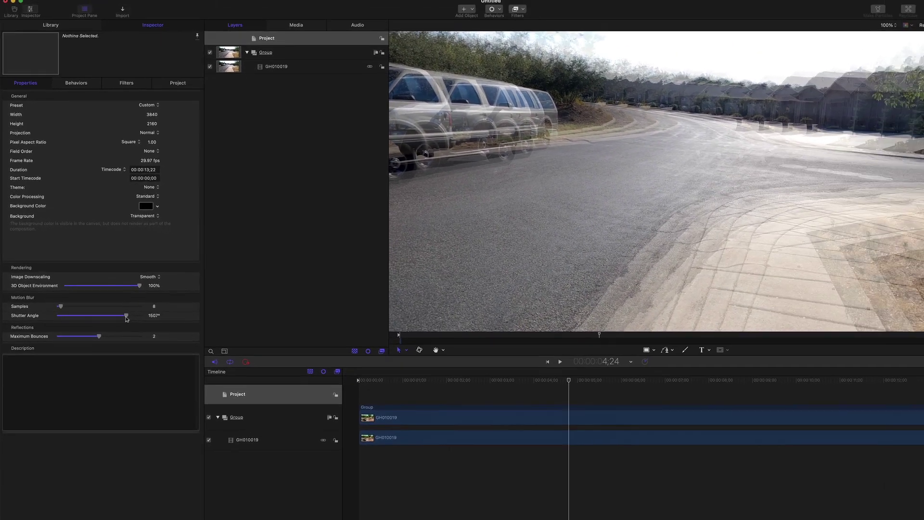
{"action": "left_click_drag", "start_coordinate": [788, 448], "coordinate": [800, 447]}
{"action": "left_click_drag", "start_coordinate": [545, 377], "coordinate": [644, 391]}
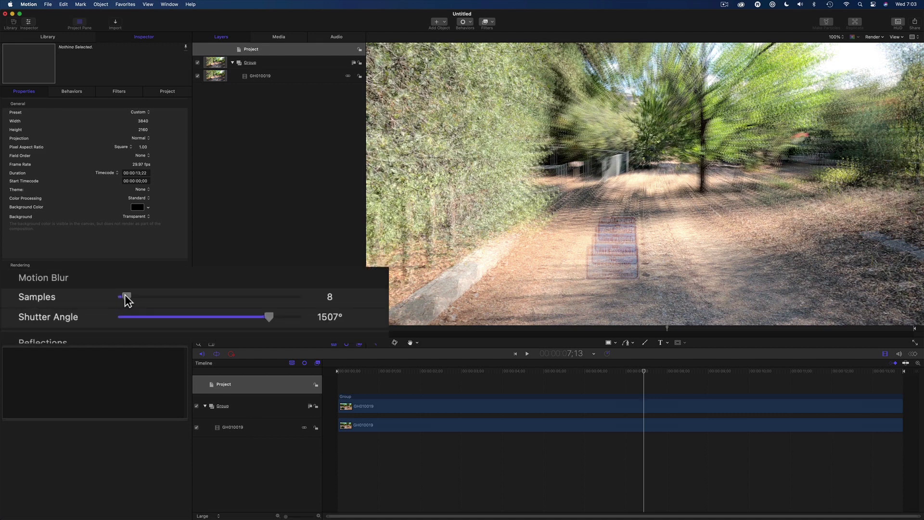
Drop motion blur samples to 1 for comparison, then raise them to 40.
{"action": "left_click_drag", "start_coordinate": [57, 301], "coordinate": [54, 301]}
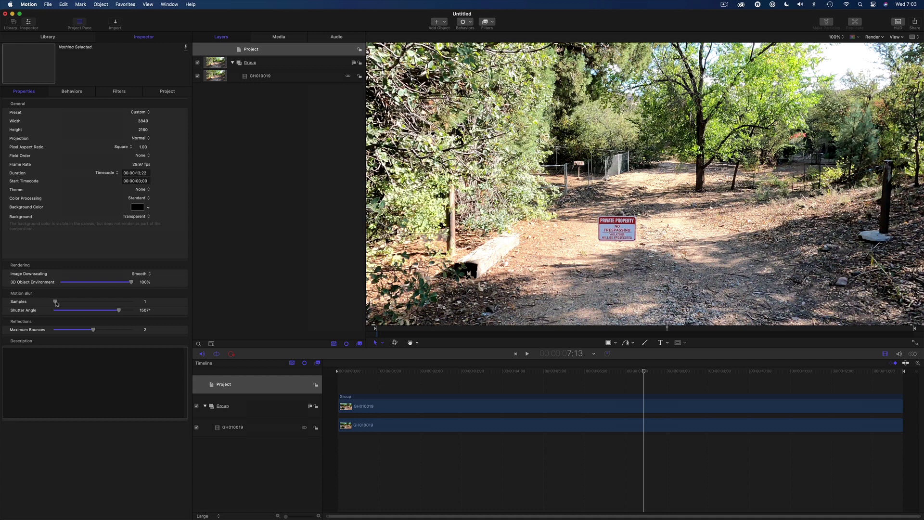
{"action": "left_click_drag", "start_coordinate": [57, 304], "coordinate": [65, 302]}
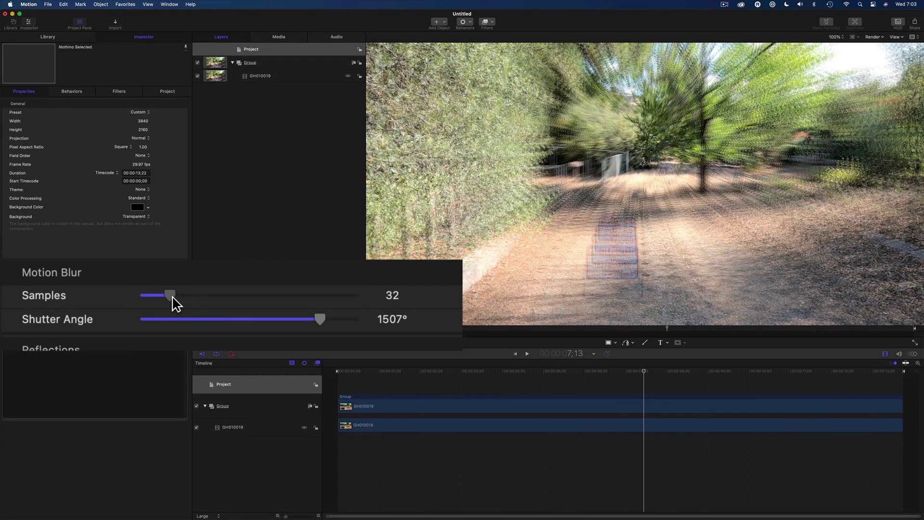
{"action": "left_click_drag", "start_coordinate": [172, 298], "coordinate": [179, 298]}
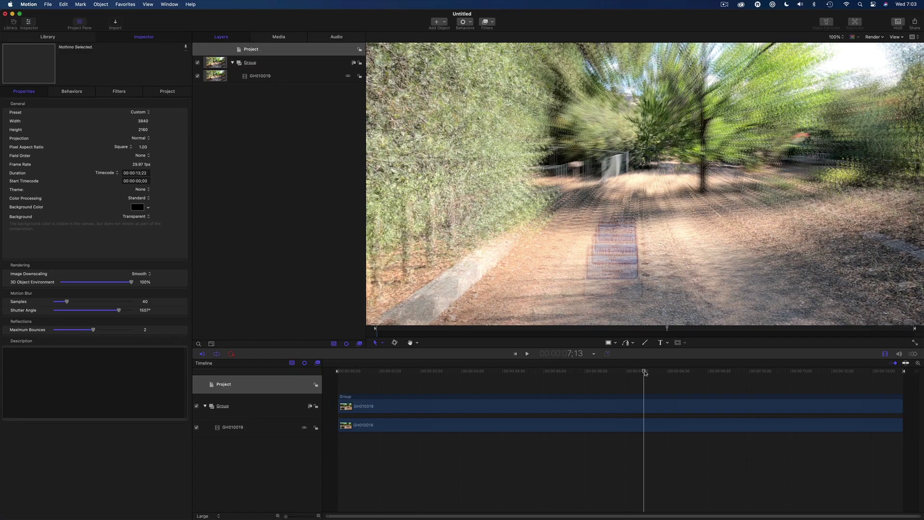
End the play range at about 11 seconds and play it back once.
{"action": "left_click_drag", "start_coordinate": [645, 373], "coordinate": [793, 373]}
{"action": "left_click", "coordinate": [82, 4]}
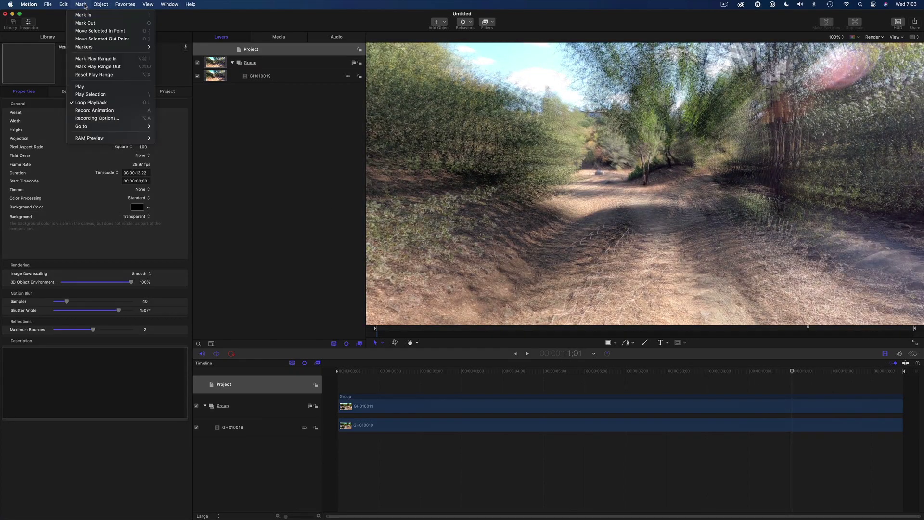
{"action": "left_click", "coordinate": [96, 66]}
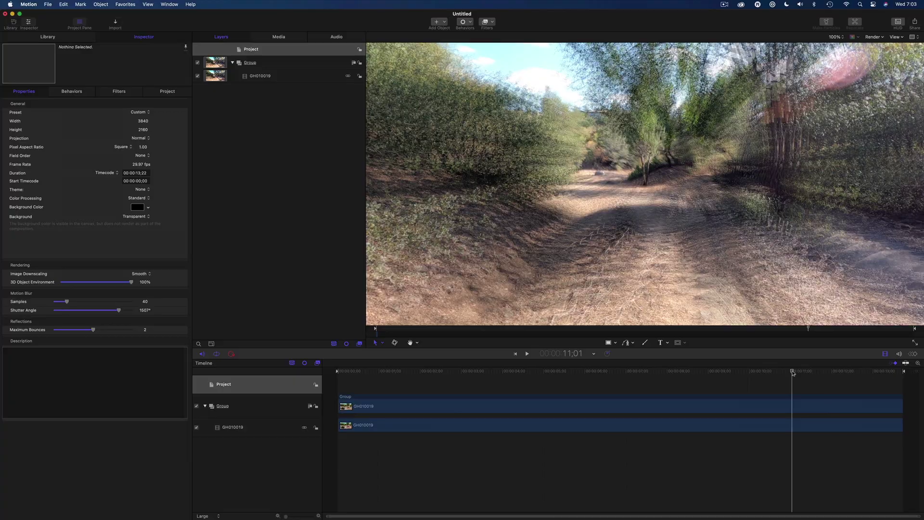
{"action": "key", "text": "space"}
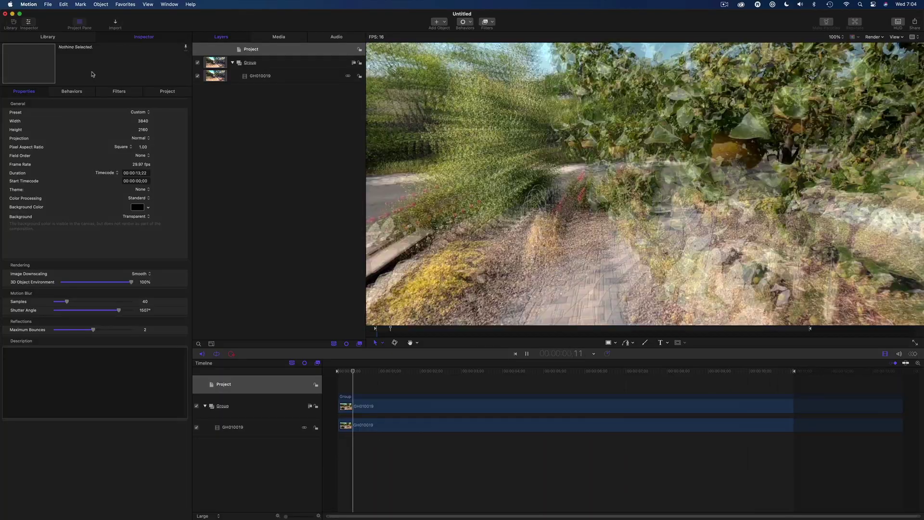
{"action": "key", "text": "space"}
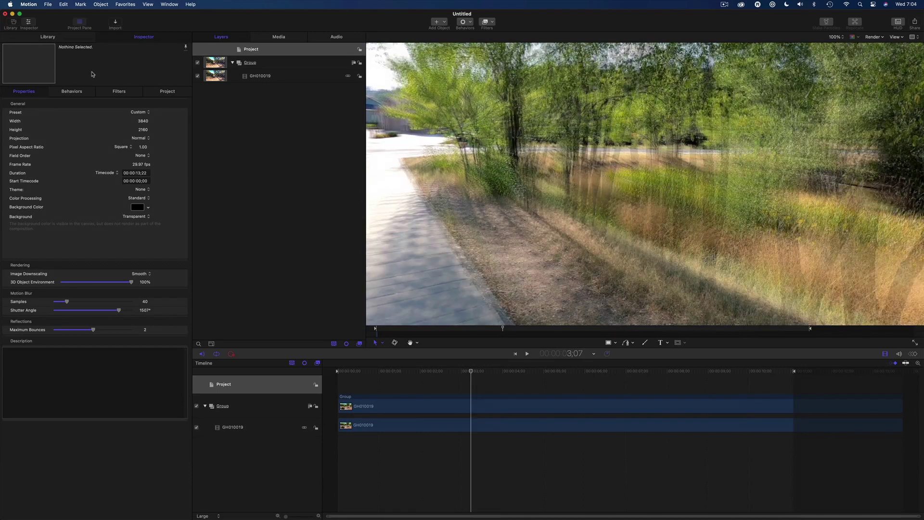
Build a RAM preview of the play range.
{"action": "left_click", "coordinate": [80, 5]}
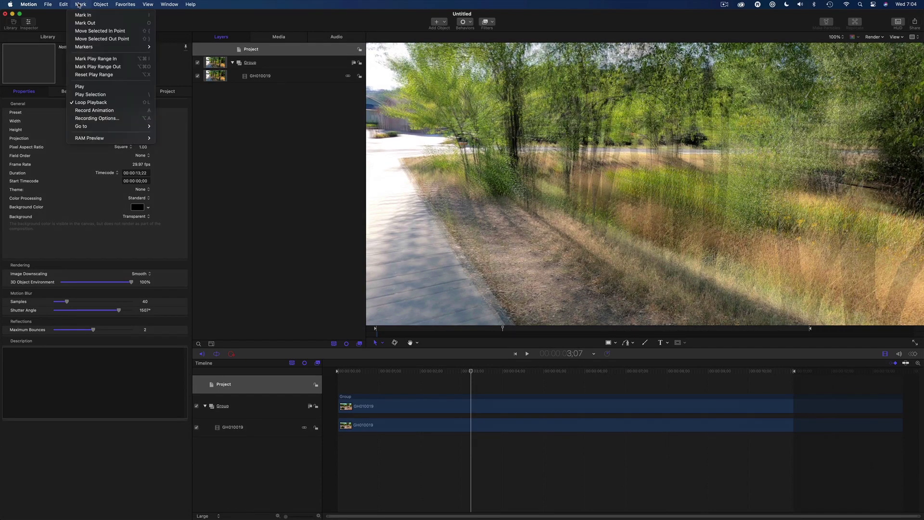
{"action": "mouse_move", "coordinate": [91, 139]}
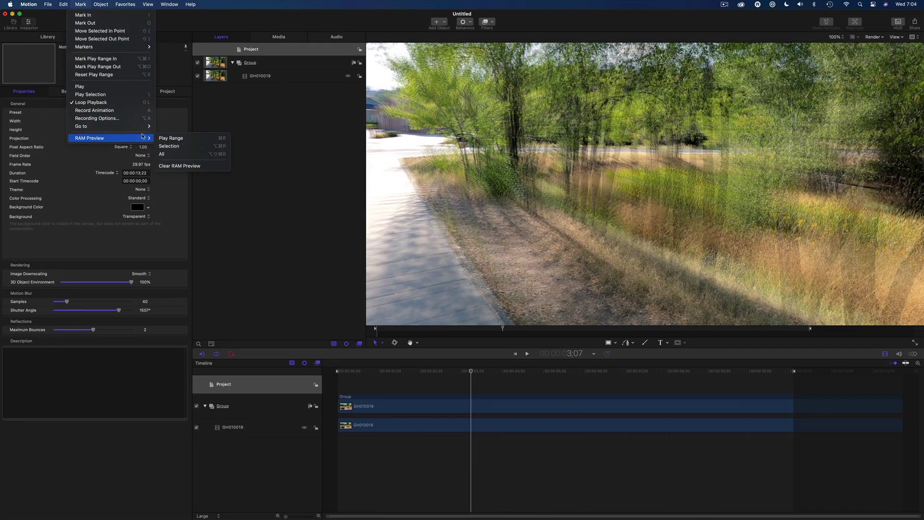
{"action": "left_click", "coordinate": [166, 138]}
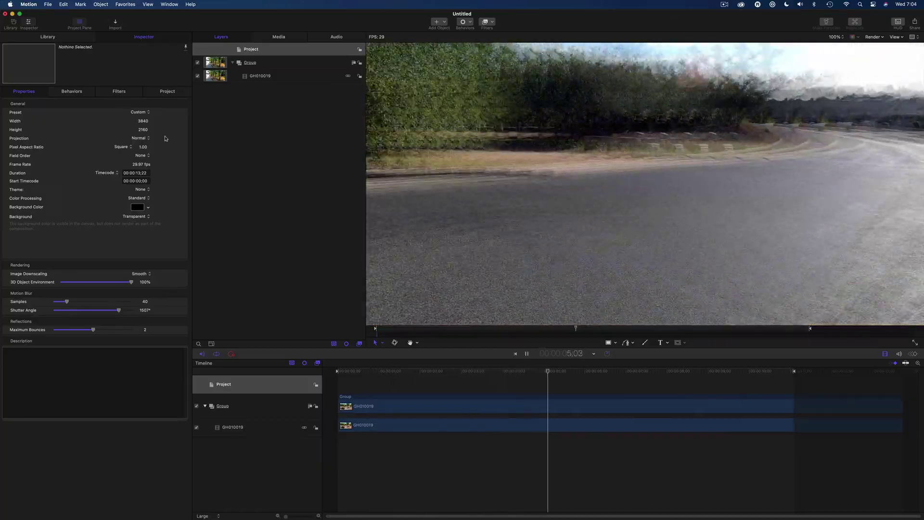
Max motion blur at 1800° shutter angle and 256 samples, then RAM preview again.
{"action": "key", "text": "space"}
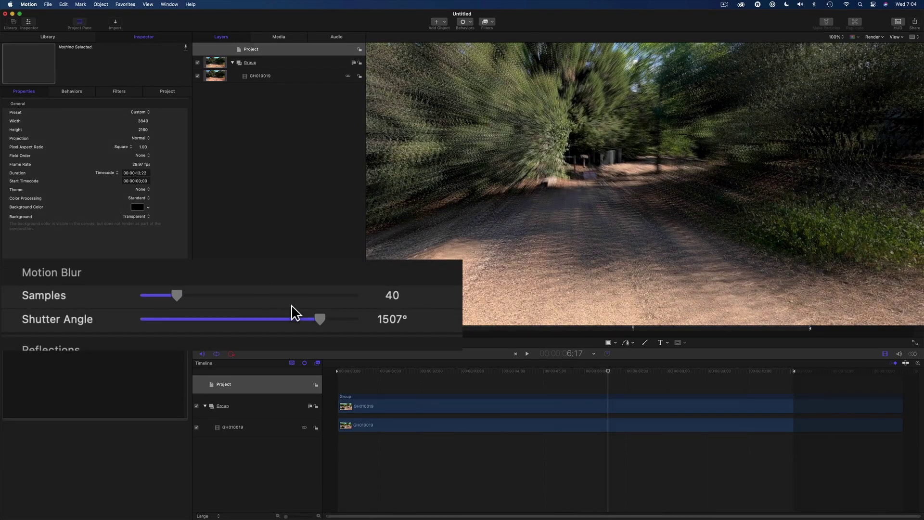
{"action": "left_click_drag", "start_coordinate": [319, 319], "coordinate": [337, 318]}
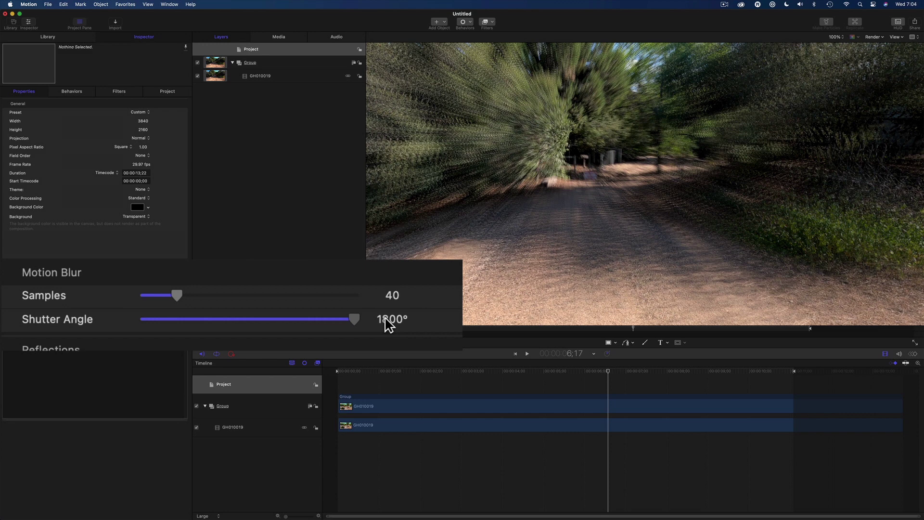
{"action": "left_click_drag", "start_coordinate": [181, 297], "coordinate": [368, 298]}
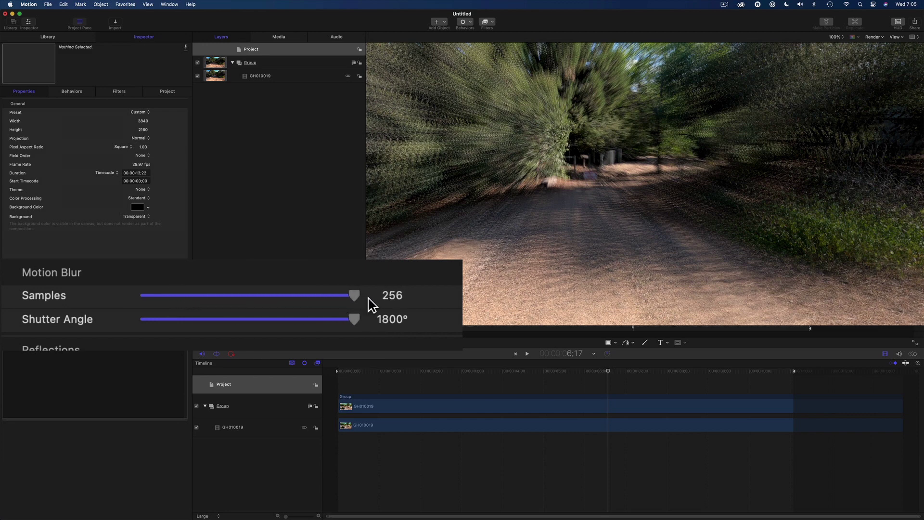
{"action": "key", "text": "super+r"}
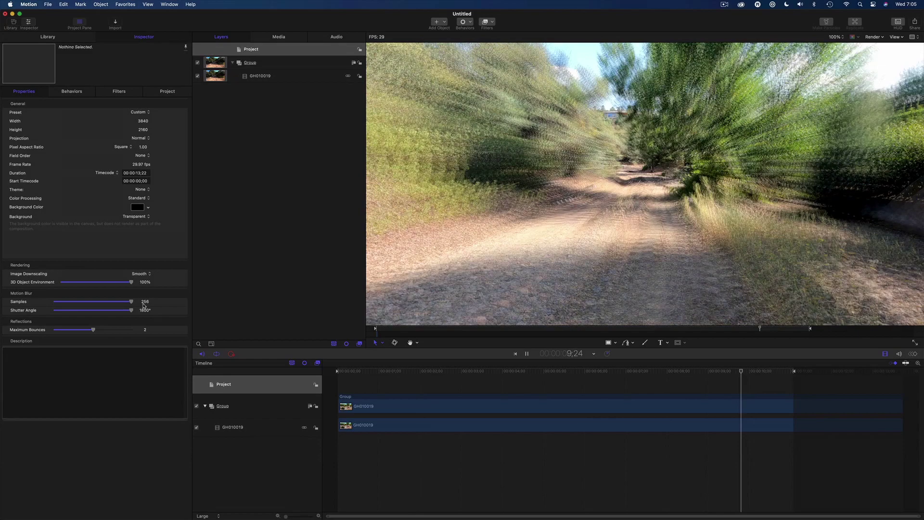
{"action": "key", "text": "space"}
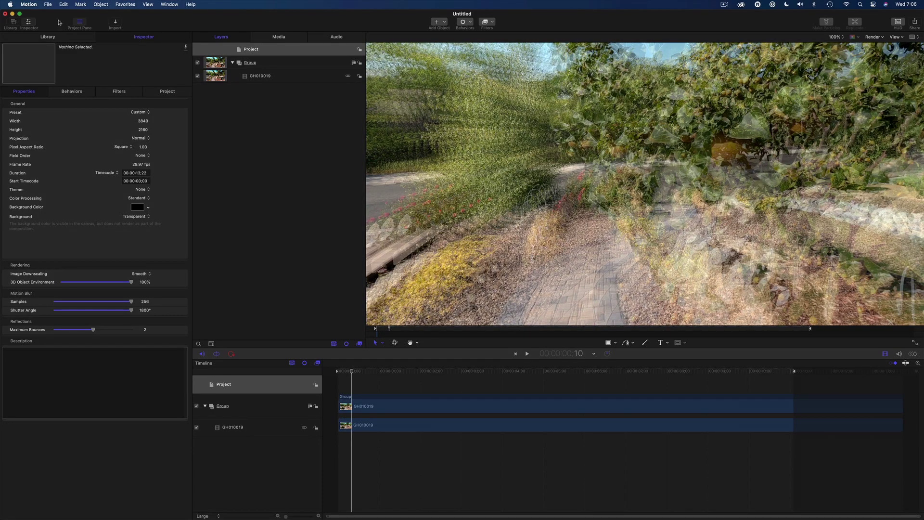
Start a movie export with Apple ProRes 422 as the video codec.
{"action": "left_click", "coordinate": [50, 6]}
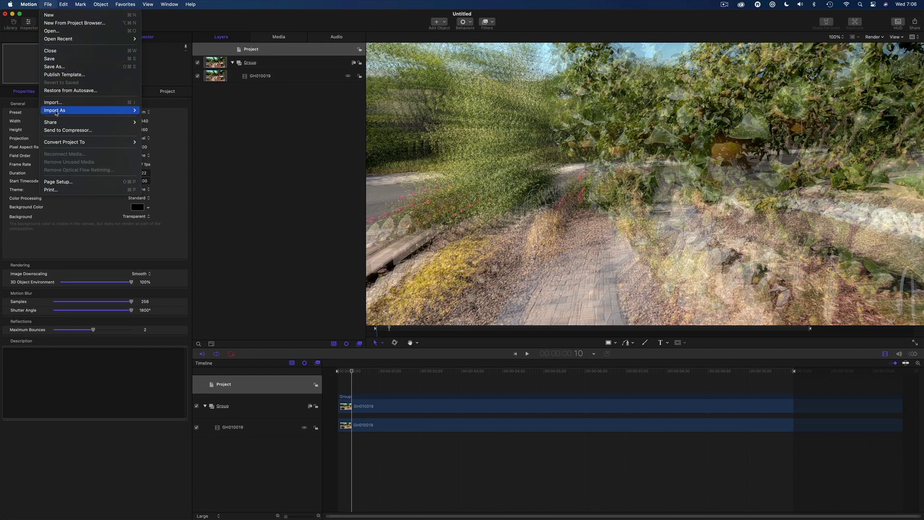
{"action": "mouse_move", "coordinate": [56, 121]}
{"action": "left_click", "coordinate": [160, 122]}
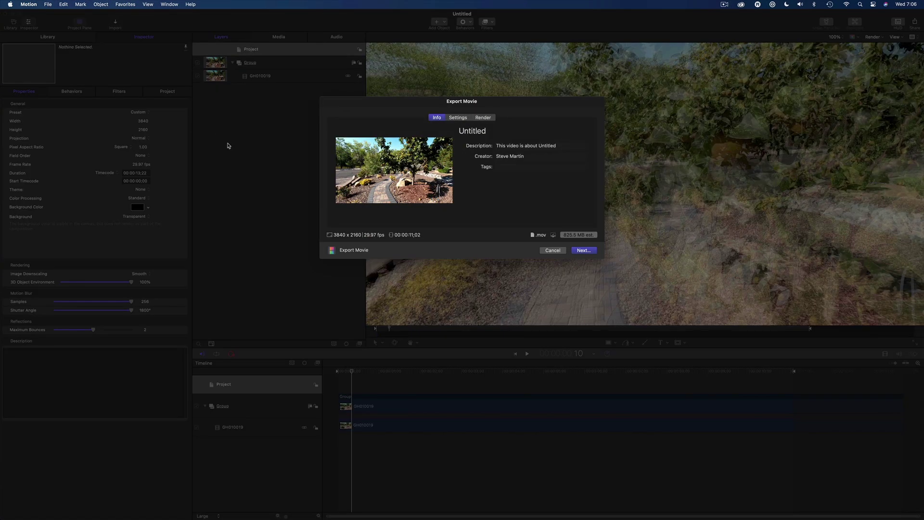
{"action": "left_click", "coordinate": [457, 117]}
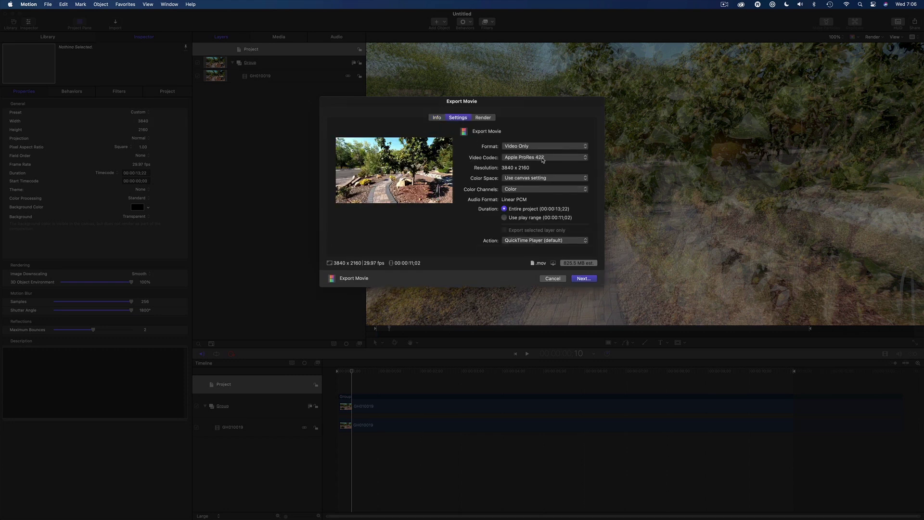
{"action": "left_click", "coordinate": [543, 159]}
{"action": "left_click", "coordinate": [555, 159]}
Limit the export to the play range and save it as Hyperlapse.
{"action": "left_click", "coordinate": [505, 218]}
{"action": "left_click", "coordinate": [583, 278]}
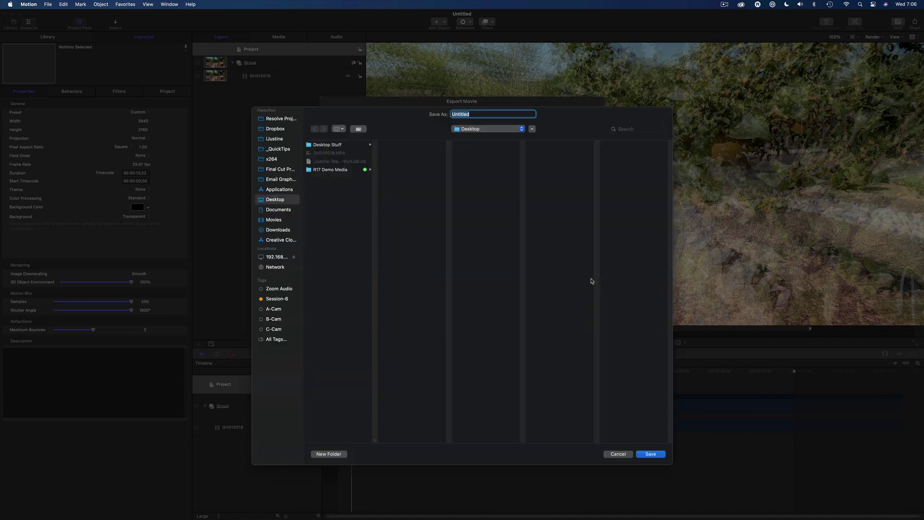
{"action": "type", "text": "Hyperlapse"}
{"action": "key", "text": "Return"}
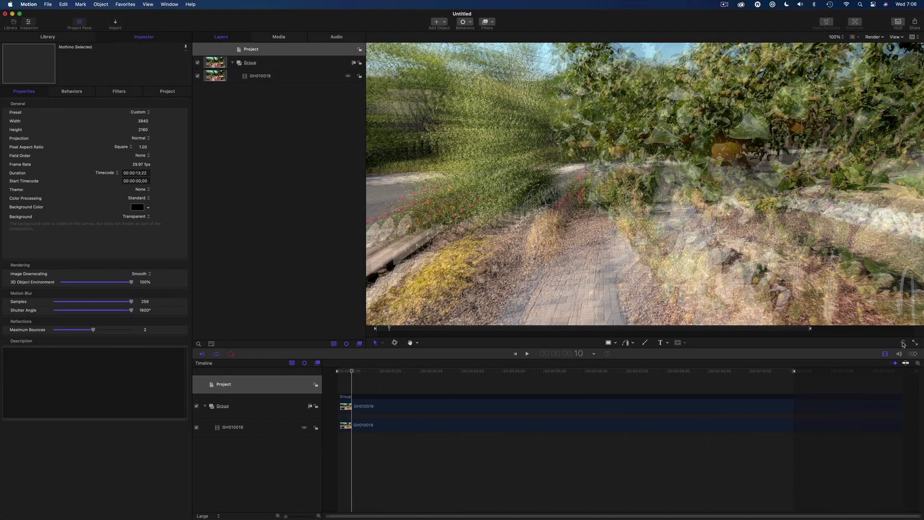
Open the Background Task List to watch Hyperlapse.mov transcode.
{"action": "left_click", "coordinate": [903, 343]}
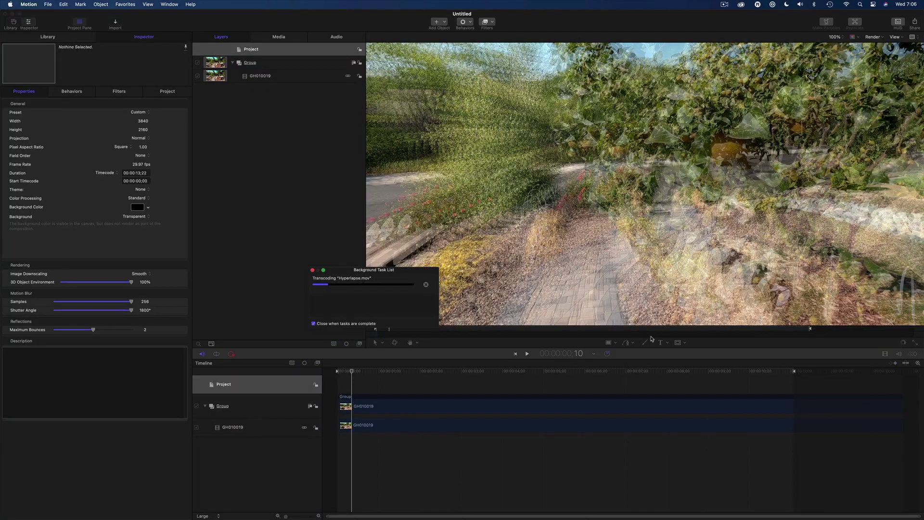